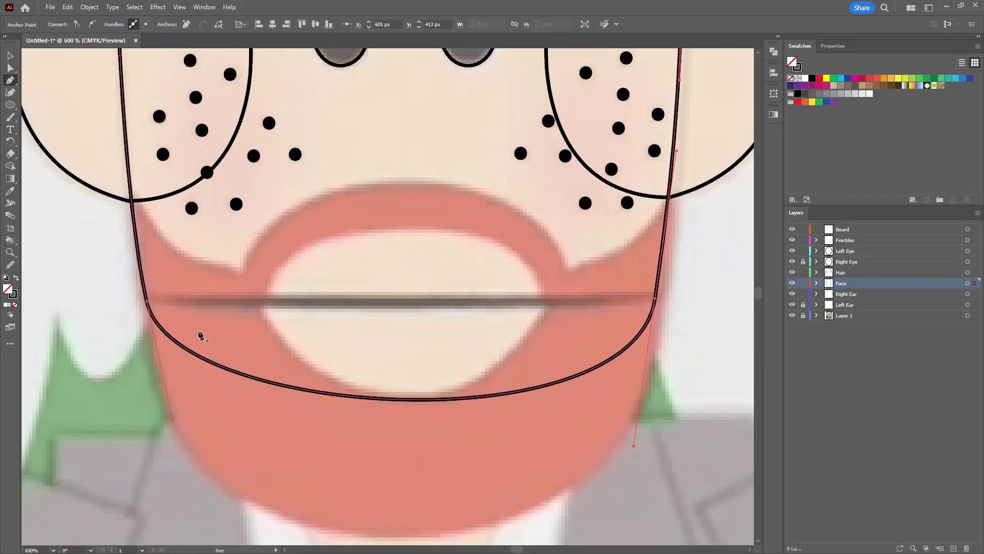
# Finish the mouth shape: flatten its bottom curve, close the path, and deselect it
pyautogui.moveTo(200, 335); pyautogui.dragTo(377, 323)
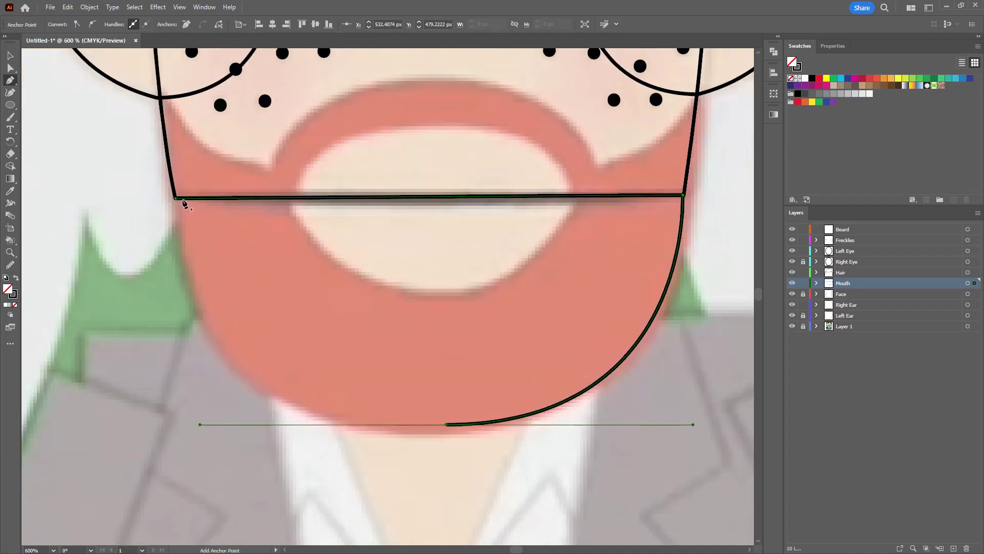
pyautogui.click(175, 202)
pyautogui.hotkey('ctrl', 'shift', 'a')
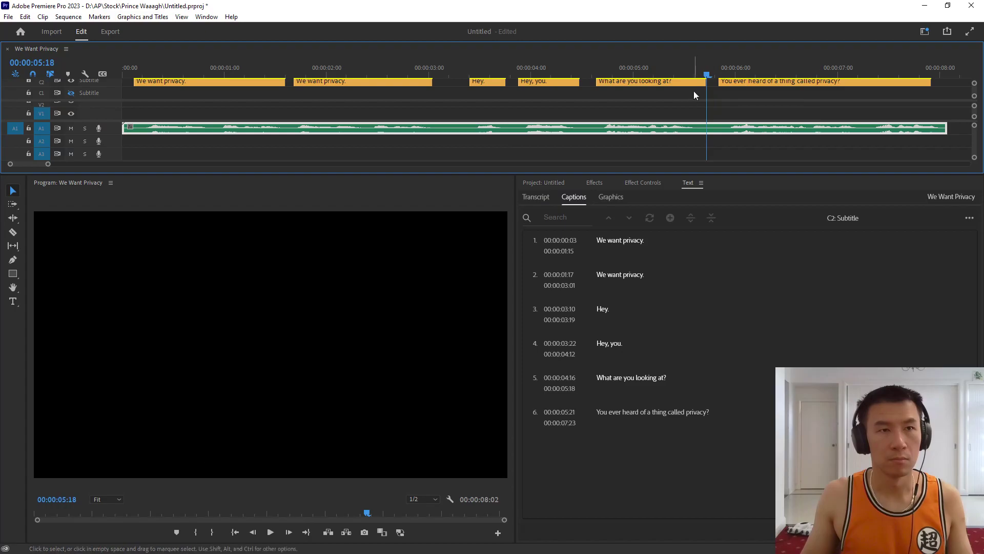
# Step to the next caption and export the captions as an SRT file
pyautogui.press('Down')
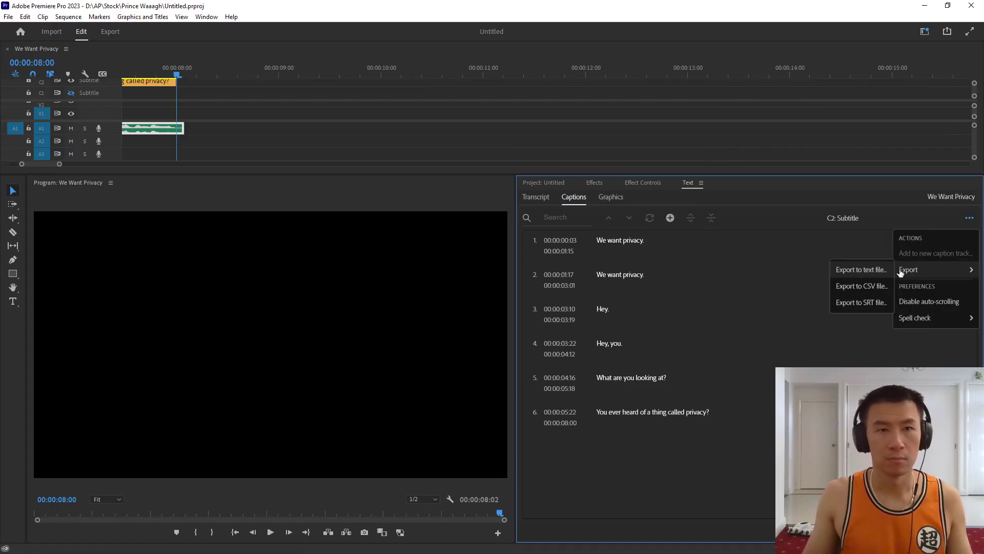
pyautogui.click(861, 302)
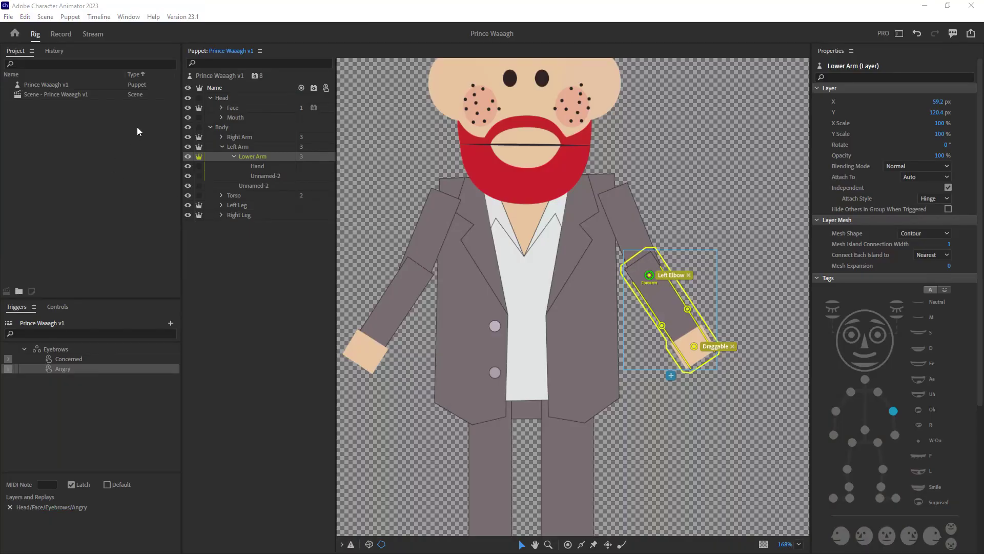
# Select and expand both the Left Eyebrow and Right Eyebrow groups in the Puppet panel
pyautogui.click(221, 147)
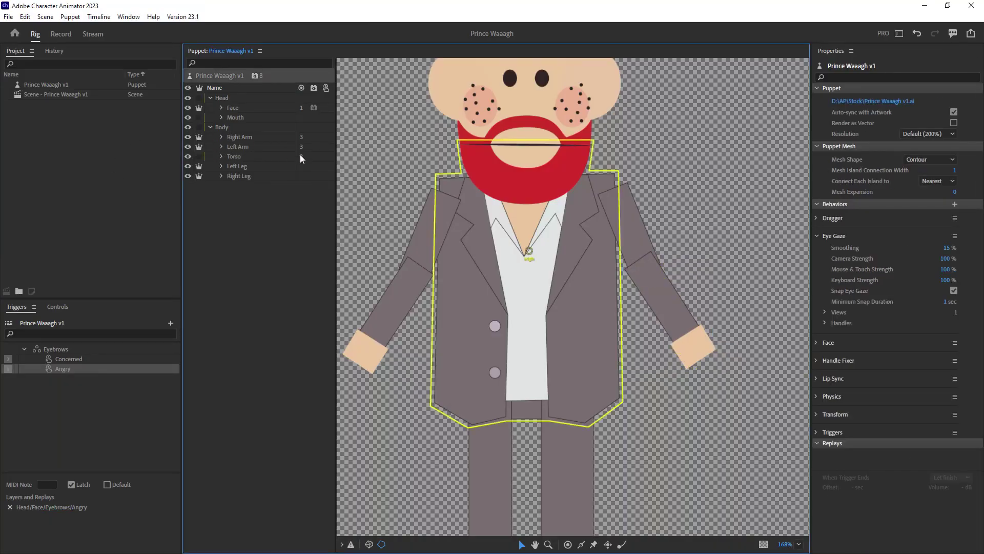
pyautogui.scroll(-2, 461, 174)
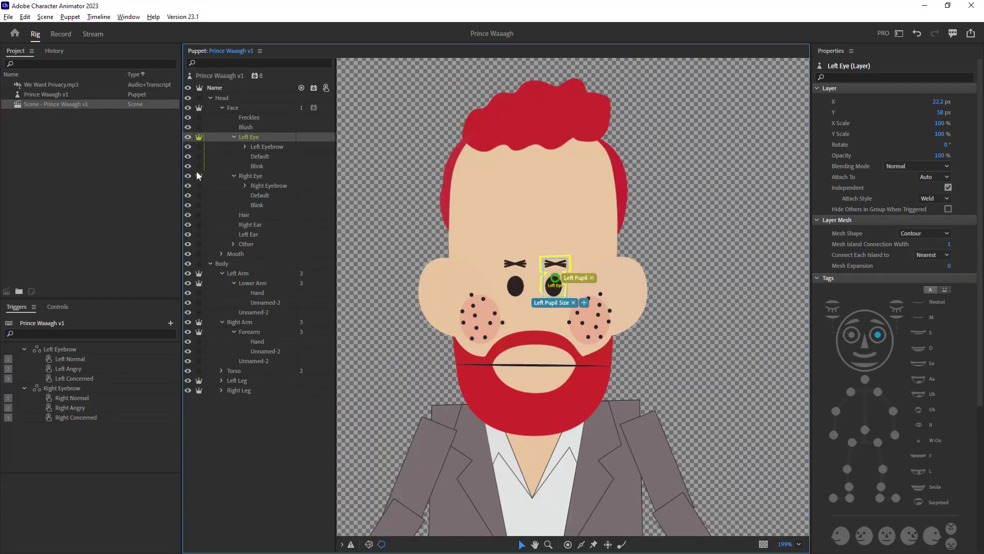
pyautogui.click(264, 148)
pyautogui.keyDown('ctrl'); pyautogui.click(267, 186); pyautogui.keyUp('ctrl')
pyautogui.click(245, 147)
pyautogui.click(245, 215)
# Select the Body layer, then the Left Arm layer
pyautogui.click(261, 322)
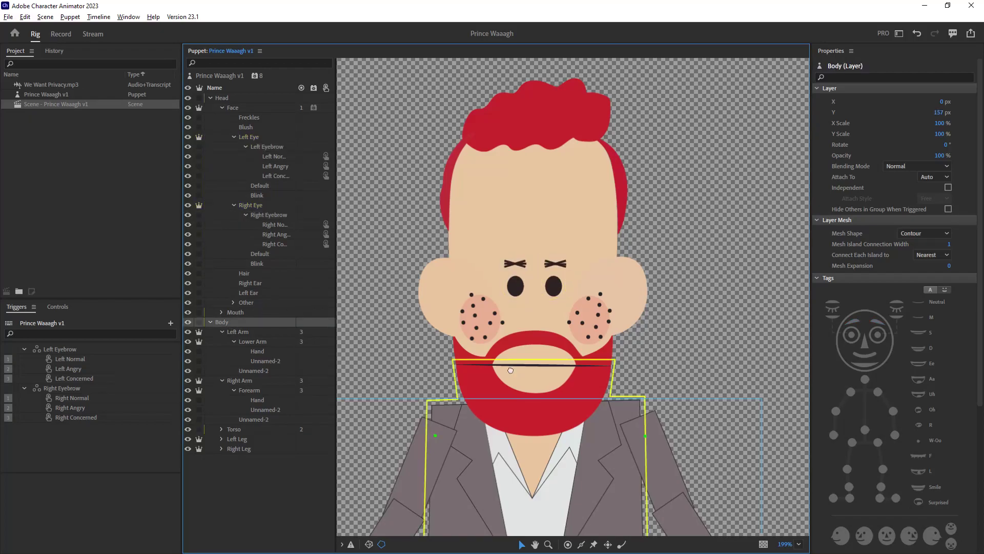
pyautogui.scroll(-5, 388, 241)
pyautogui.click(252, 332)
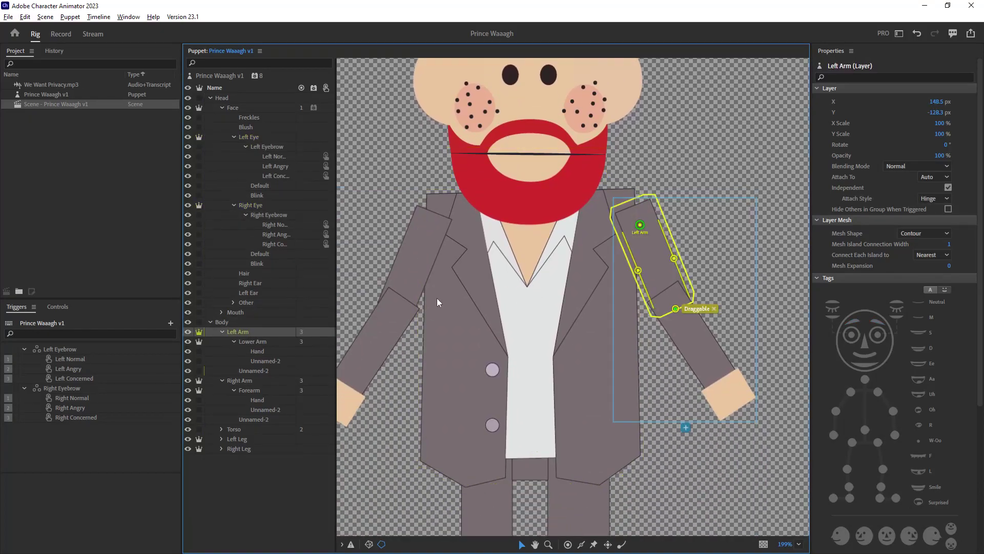
# Select the Right Arm, test its pivot, and confirm the elbow handle is tagged Draggable
pyautogui.click(245, 382)
pyautogui.scroll(5, 513, 230)
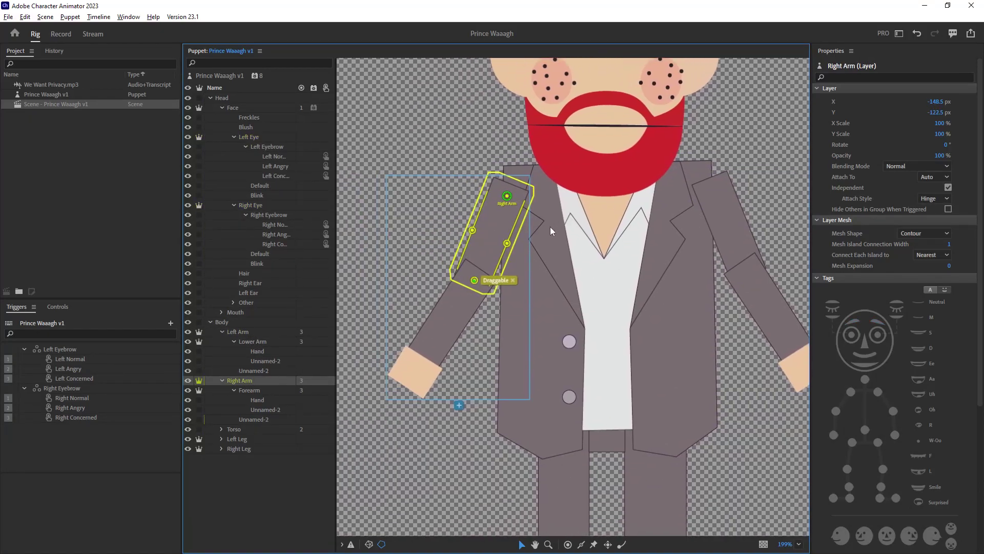
pyautogui.scroll(2, 491, 231)
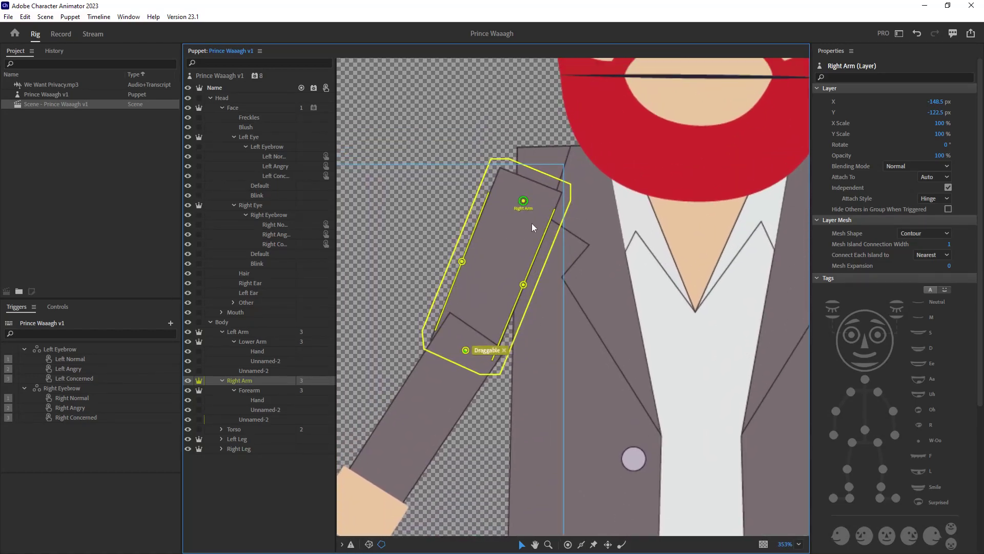
pyautogui.moveTo(525, 205); pyautogui.dragTo(525, 203)
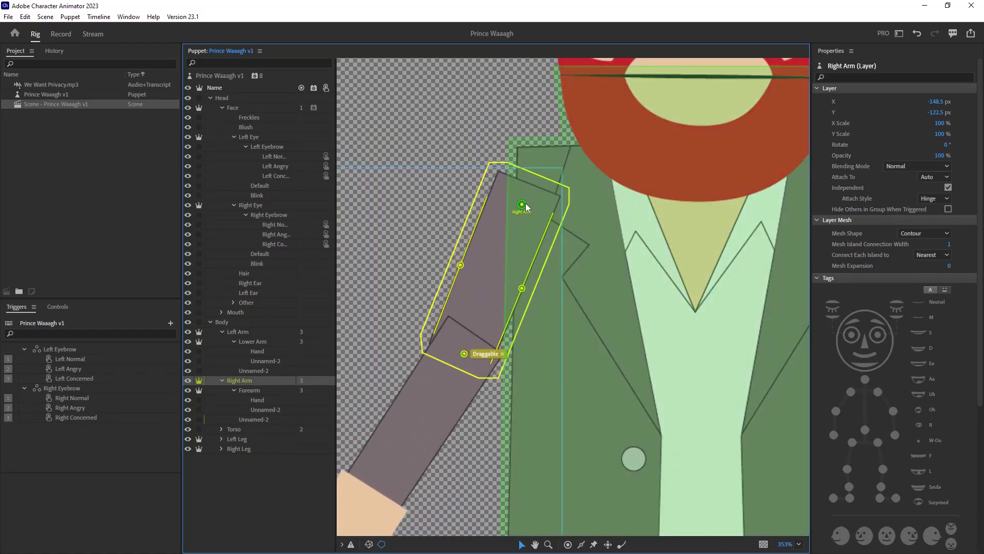
pyautogui.hotkey('ctrl', 'z')
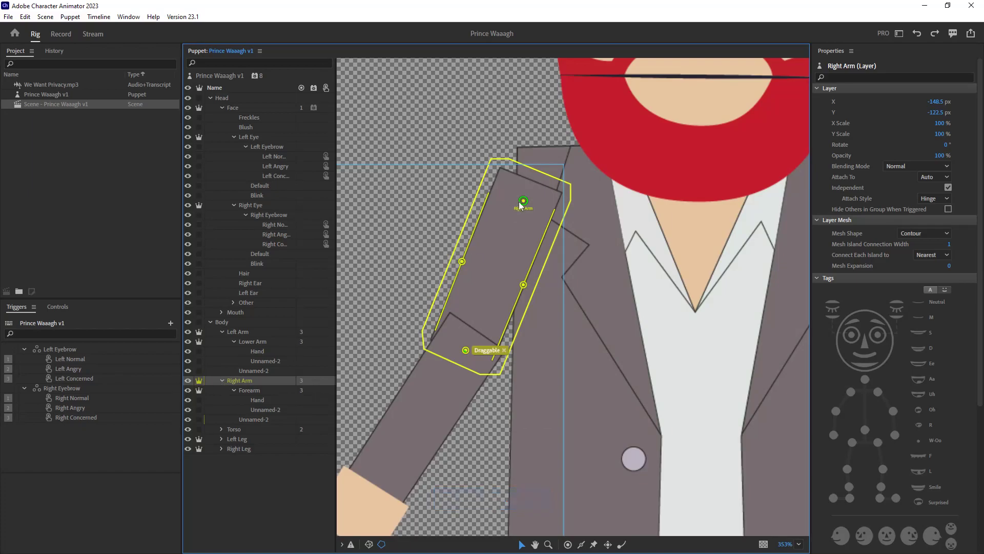
pyautogui.moveTo(524, 200); pyautogui.dragTo(524, 202)
pyautogui.click(523, 284)
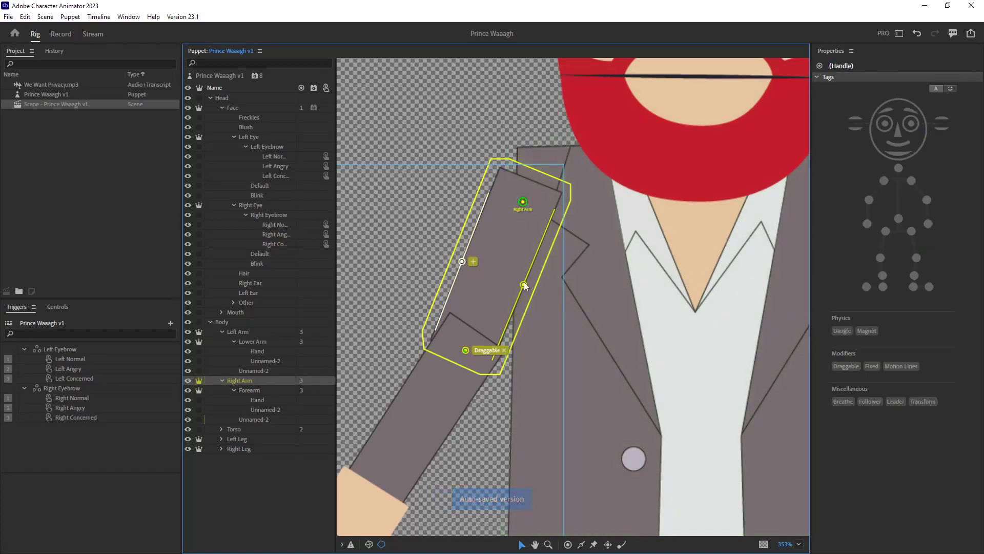
pyautogui.click(466, 349)
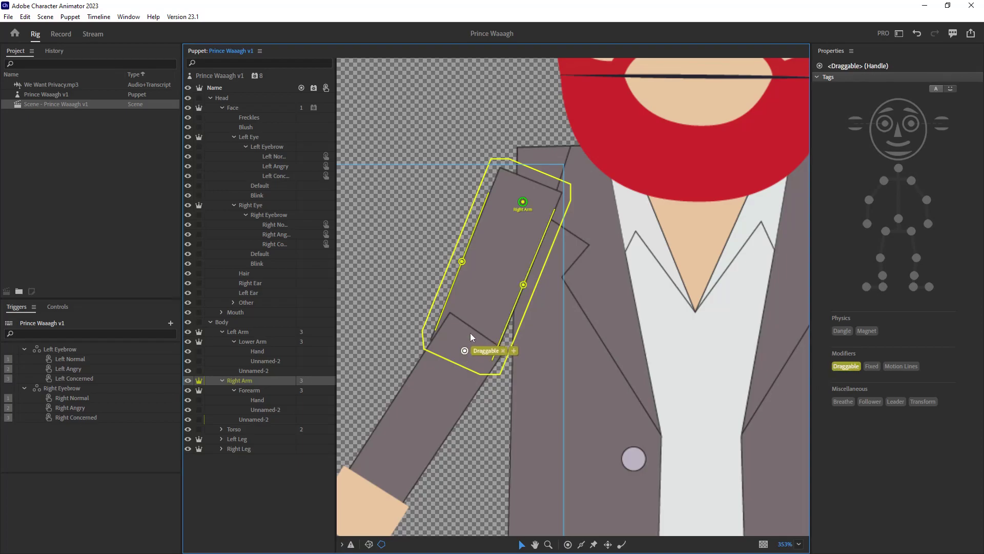
pyautogui.click(464, 352)
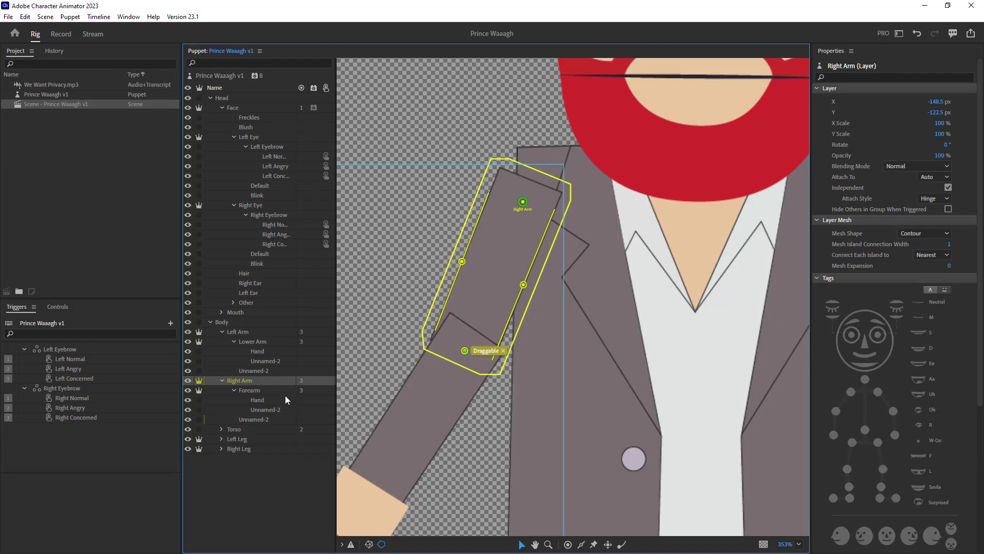
# Select the Forearm, nudge it into place at the elbow, and check its handles' tags
pyautogui.click(275, 389)
pyautogui.moveTo(495, 417); pyautogui.dragTo(578, 272)
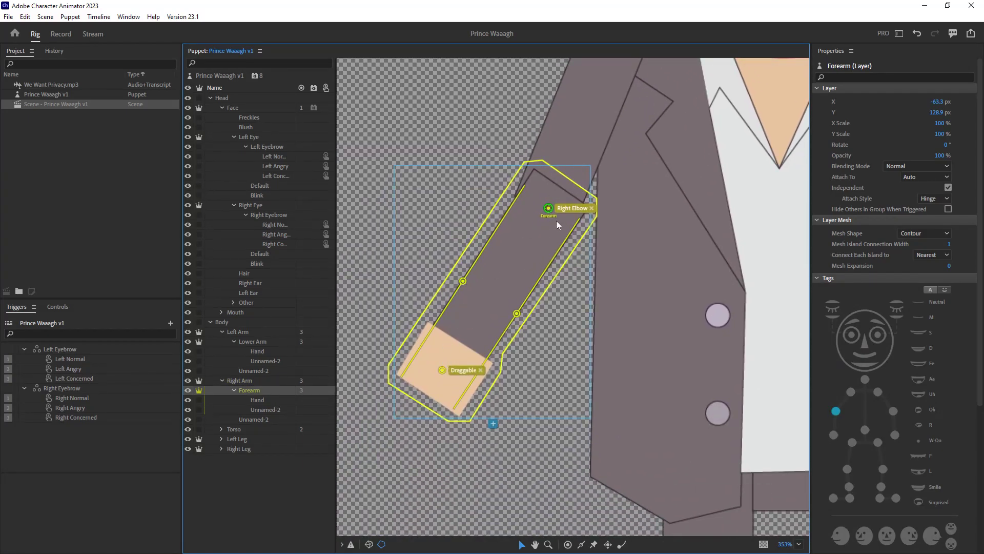
pyautogui.moveTo(547, 208); pyautogui.dragTo(546, 209)
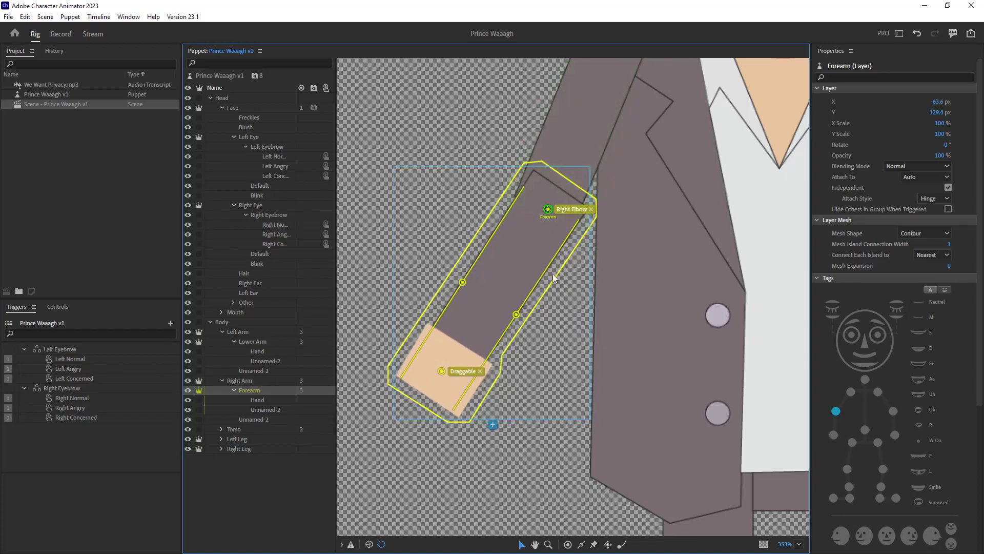
pyautogui.click(442, 371)
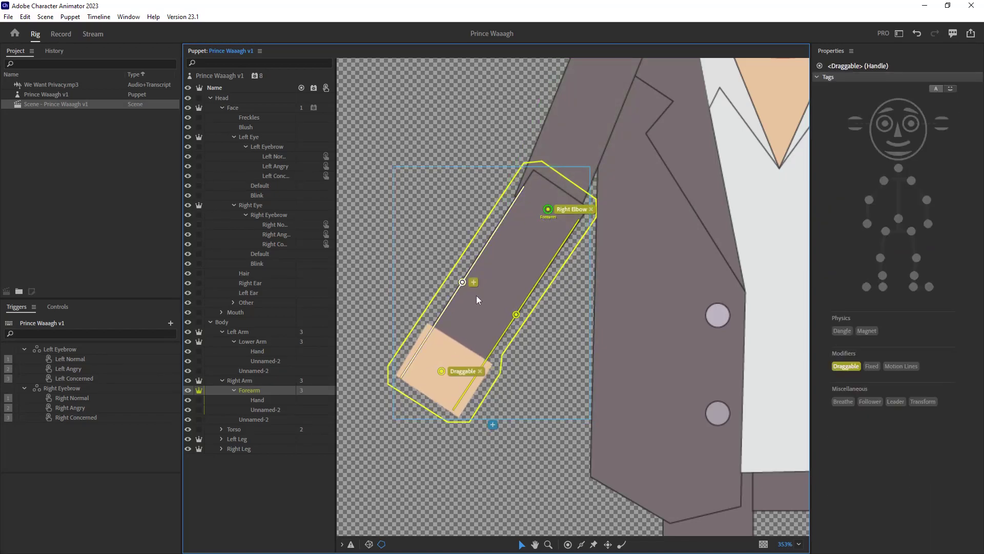
pyautogui.click(462, 282)
pyautogui.click(516, 314)
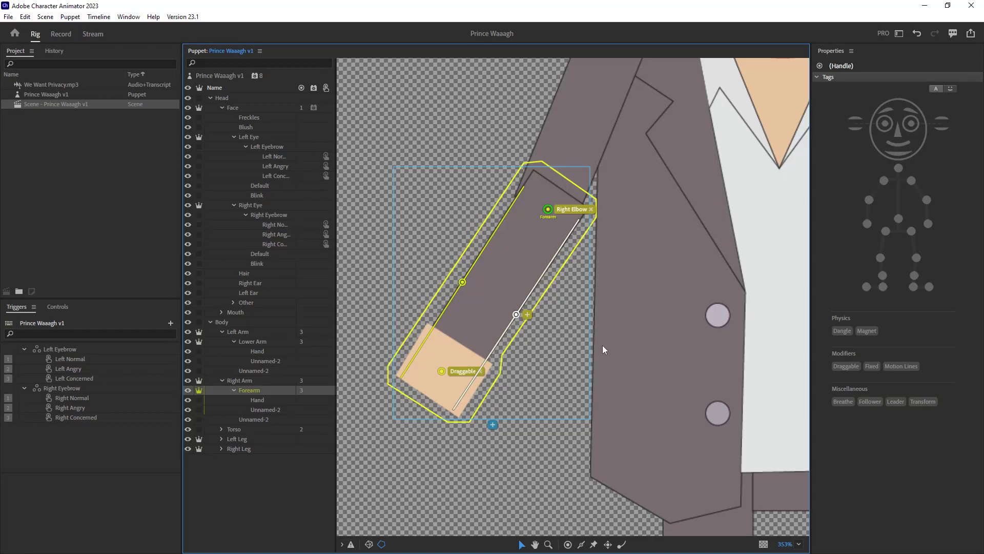
pyautogui.scroll(-3, 359, 394)
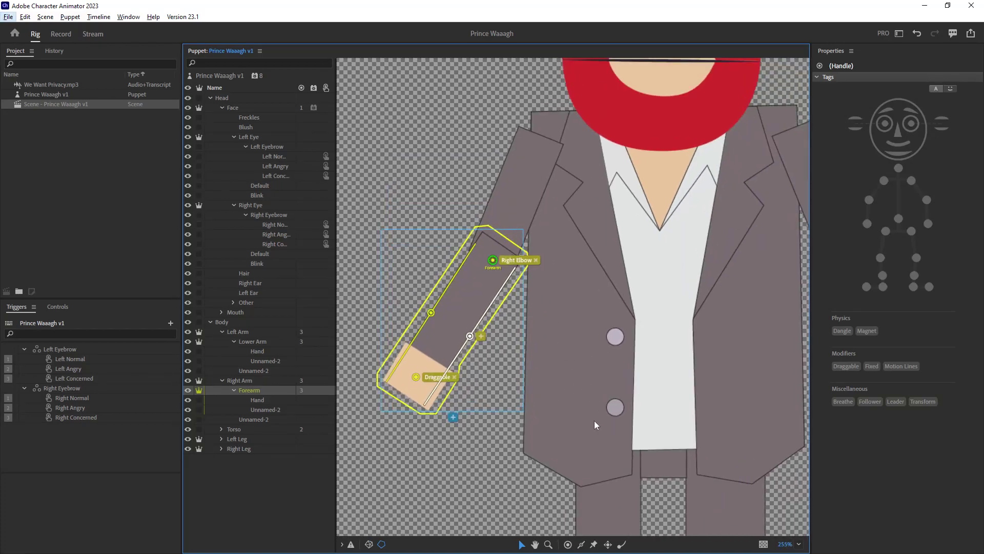
# Review the Left Normal, Angry and Concerned eyebrow triggers
pyautogui.click(76, 349)
pyautogui.click(69, 389)
pyautogui.click(73, 361)
pyautogui.click(76, 369)
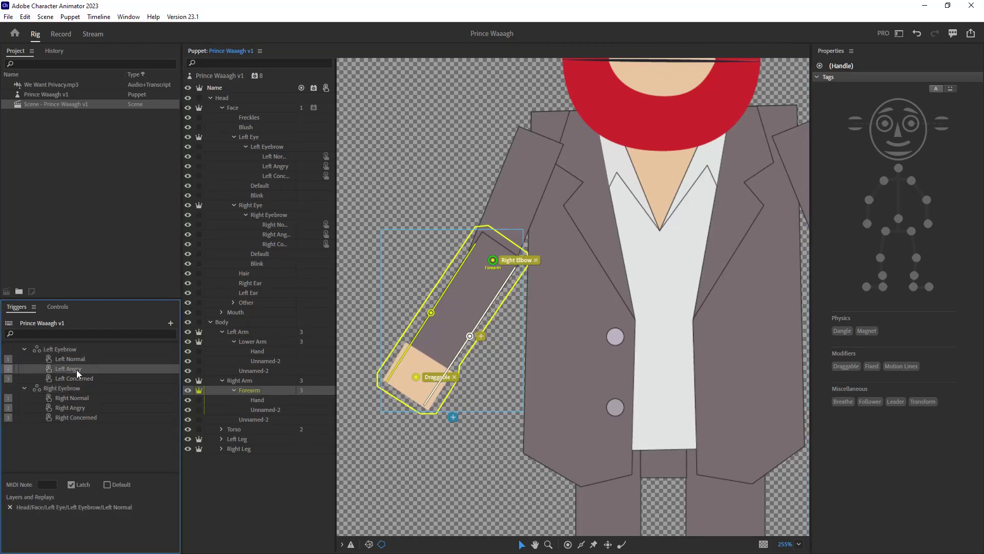
pyautogui.click(78, 378)
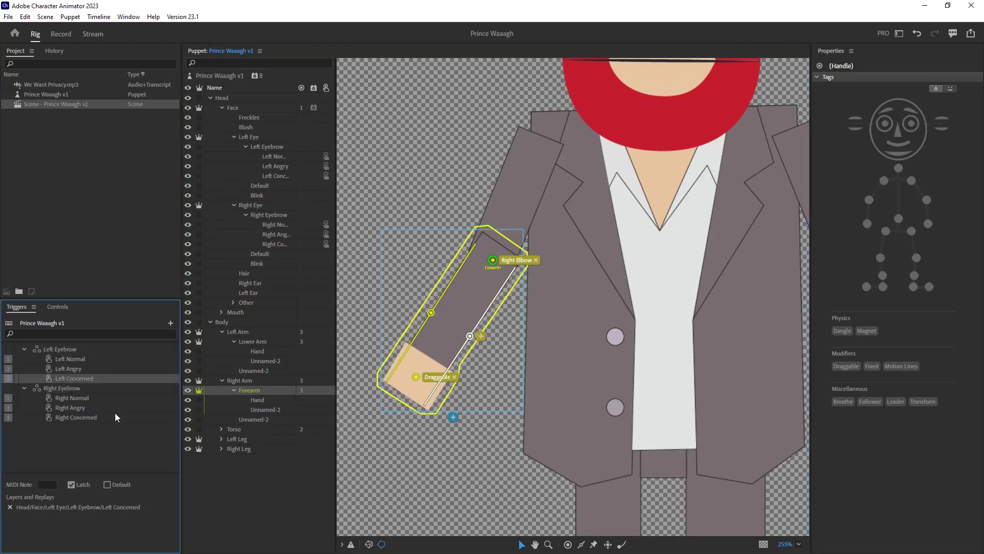
pyautogui.scroll(5, 457, 169)
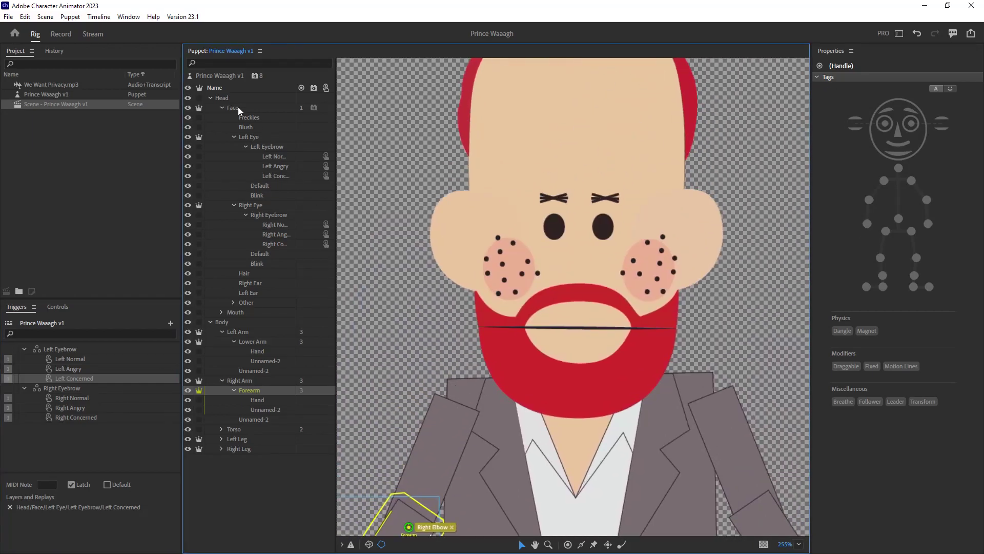
# Select the Face layer, inspect the Jaw handle's tags, and scroll to its Transform properties
pyautogui.click(238, 109)
pyautogui.scroll(3, 574, 209)
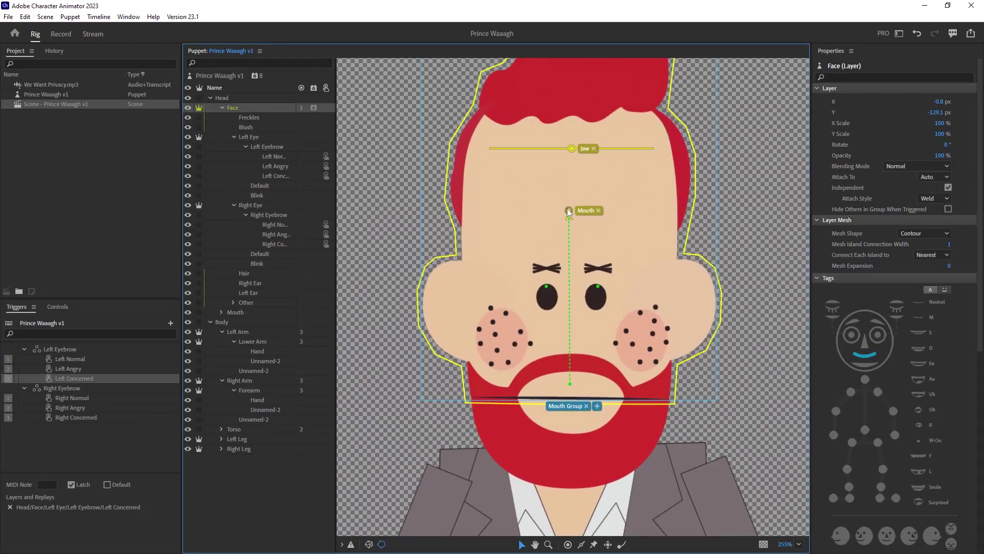
pyautogui.click(579, 151)
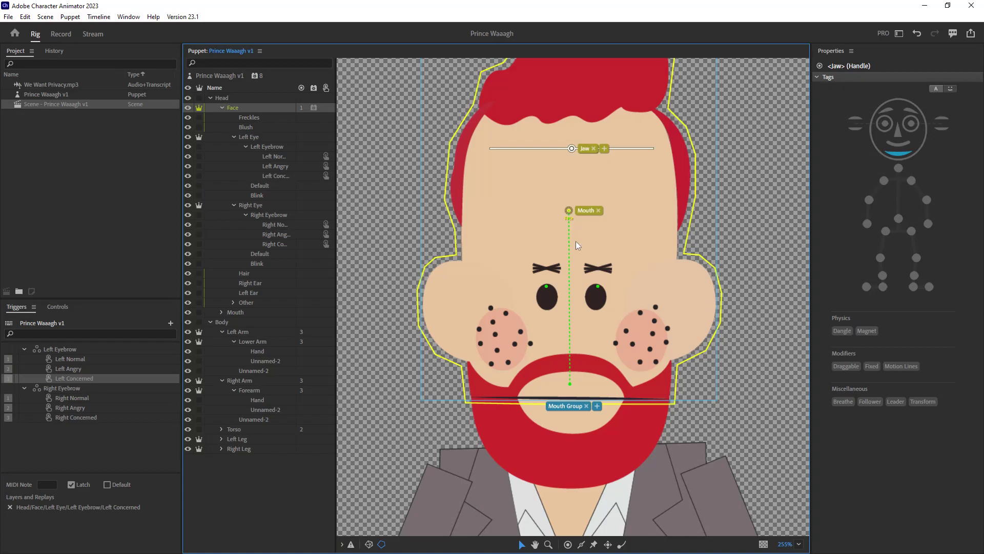
pyautogui.click(448, 186)
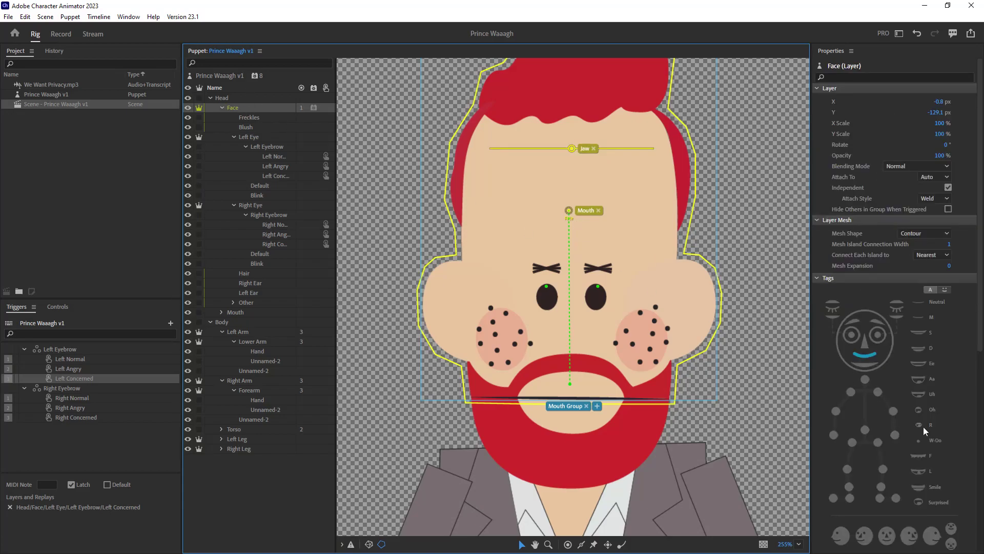
pyautogui.scroll(-6, 861, 425)
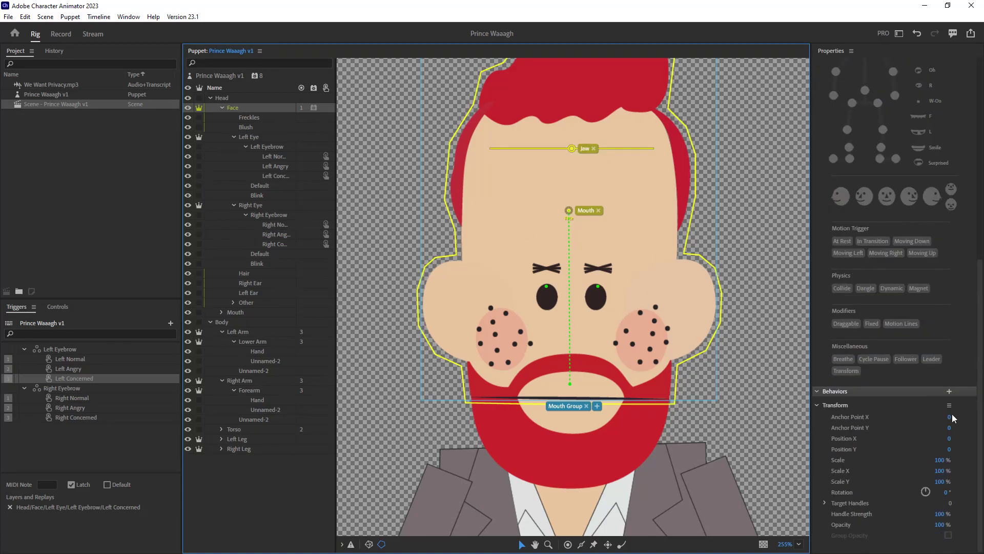
pyautogui.hotkey('ctrl', '3')
# Drag the puppet's left and right hands to raise the arms, then let them swing back
pyautogui.moveTo(423, 295); pyautogui.dragTo(415, 217)
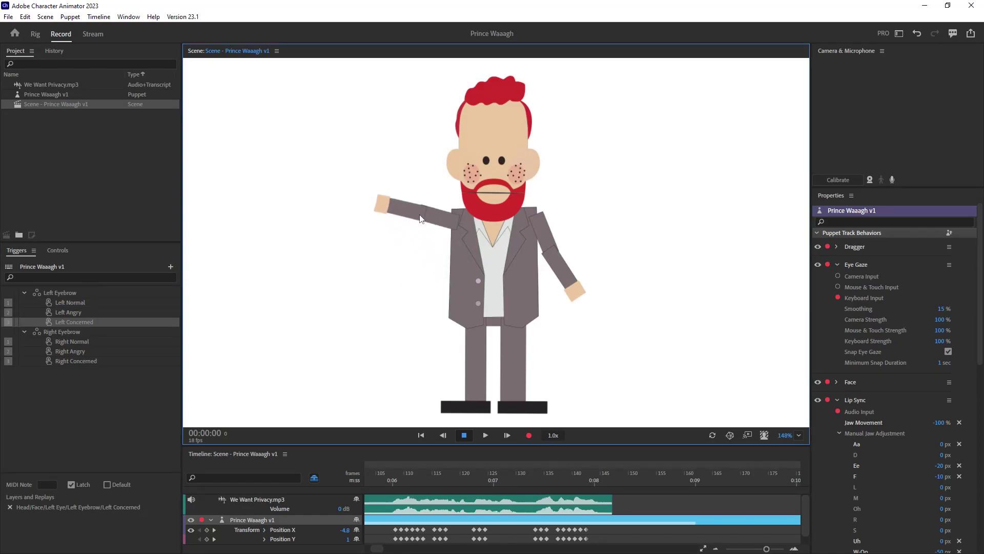
pyautogui.moveTo(558, 258); pyautogui.dragTo(660, 151)
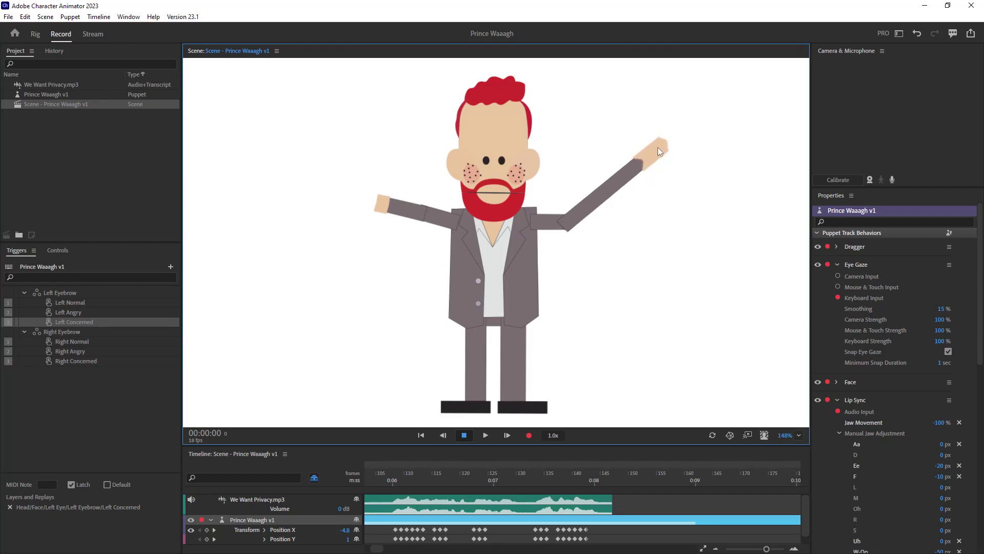
pyautogui.moveTo(660, 151); pyautogui.dragTo(660, 151)
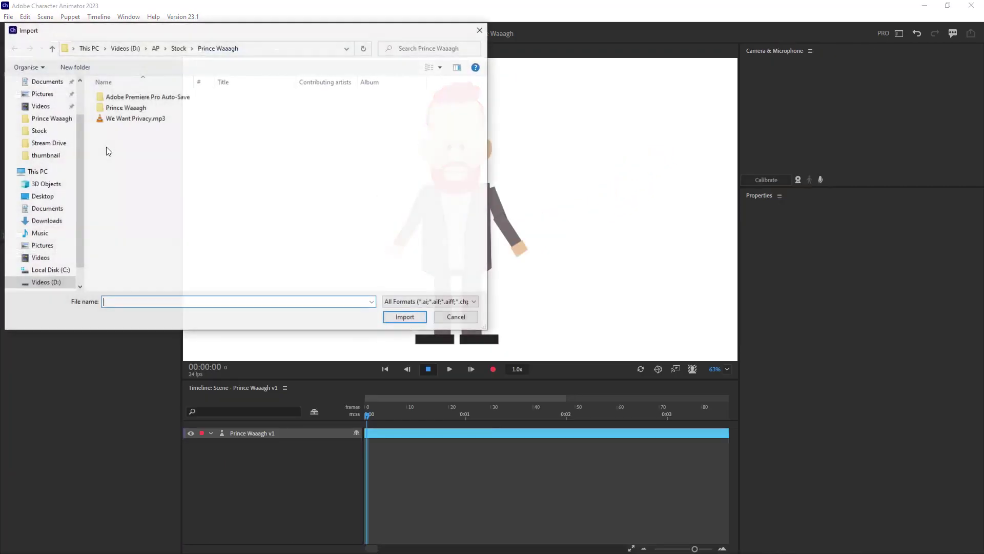
# Import We Want Privacy.mp3 with its transcript and add it to the scene timeline
pyautogui.doubleClick(154, 119)
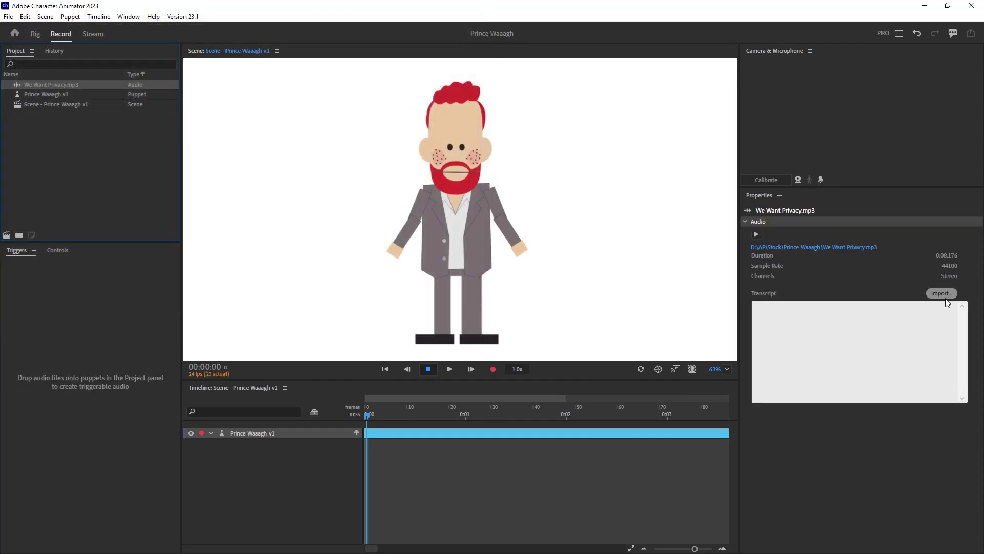
pyautogui.click(941, 293)
pyautogui.doubleClick(154, 119)
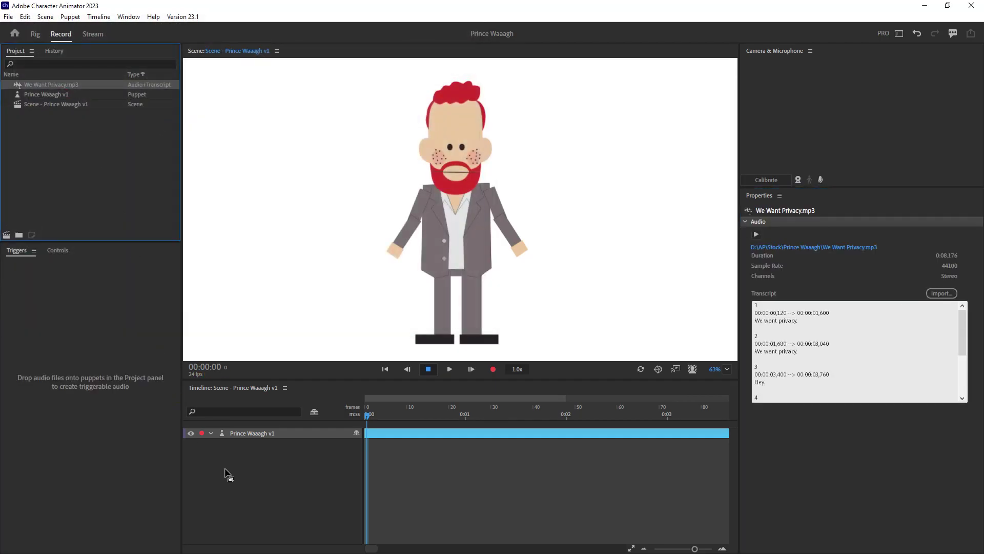
pyautogui.moveTo(226, 474); pyautogui.dragTo(239, 453)
# Compute a lip-sync take from the audio and transcript, then play it back
pyautogui.click(98, 16)
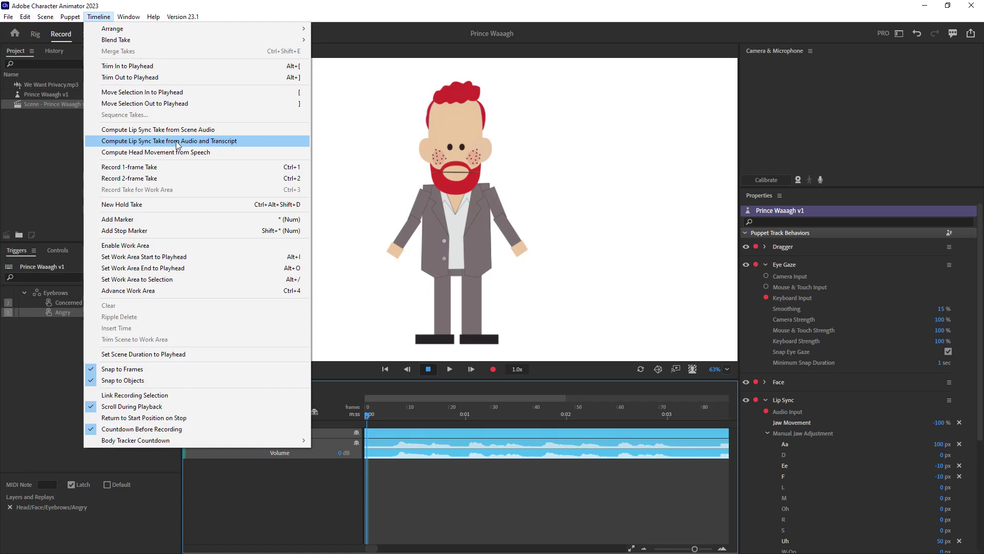
pyautogui.click(178, 141)
pyautogui.press('space')
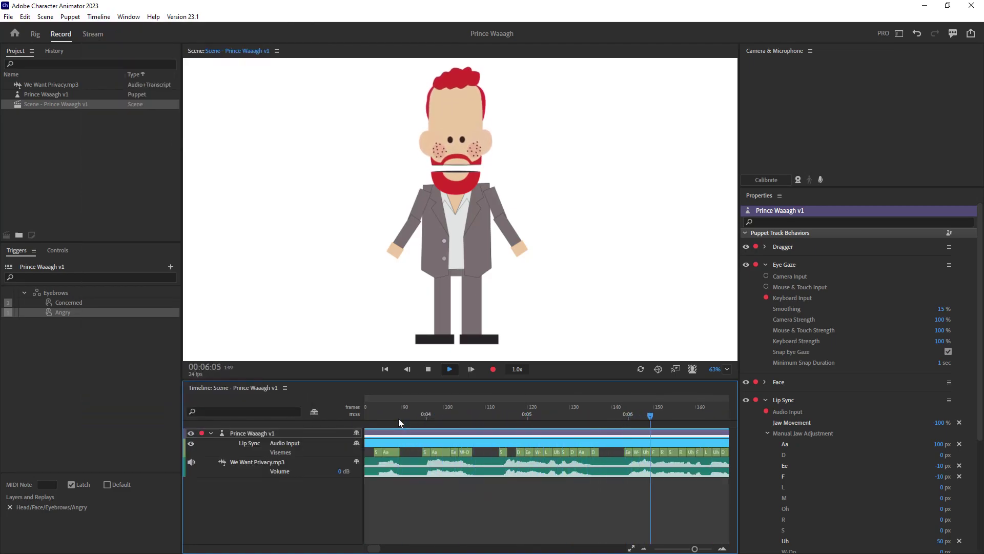
# Set the Aa jaw adjustment to -50 px and scrub the timeline to check the jaw
pyautogui.click(938, 444)
pyautogui.scroll(-3, 780, 314)
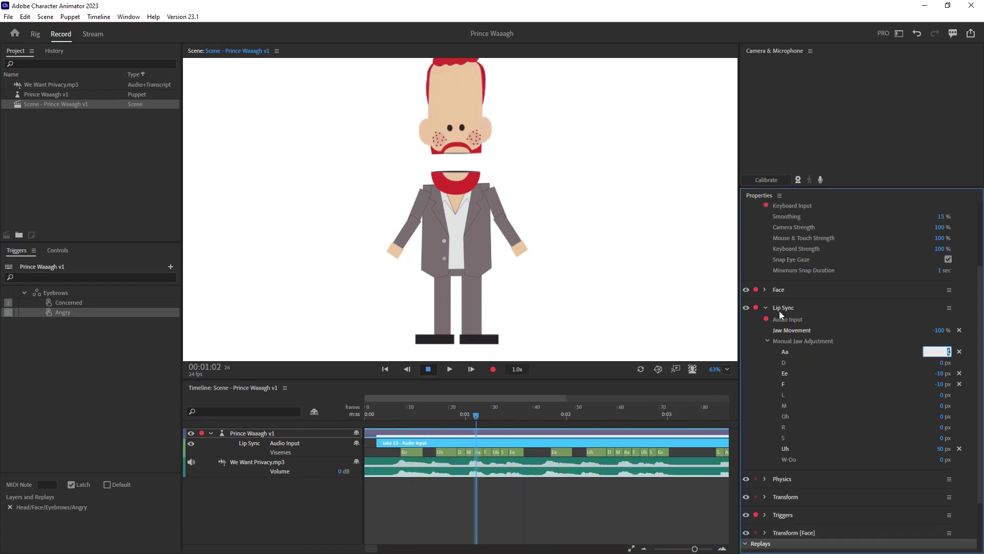
pyautogui.write('-50')
pyautogui.press('Return')
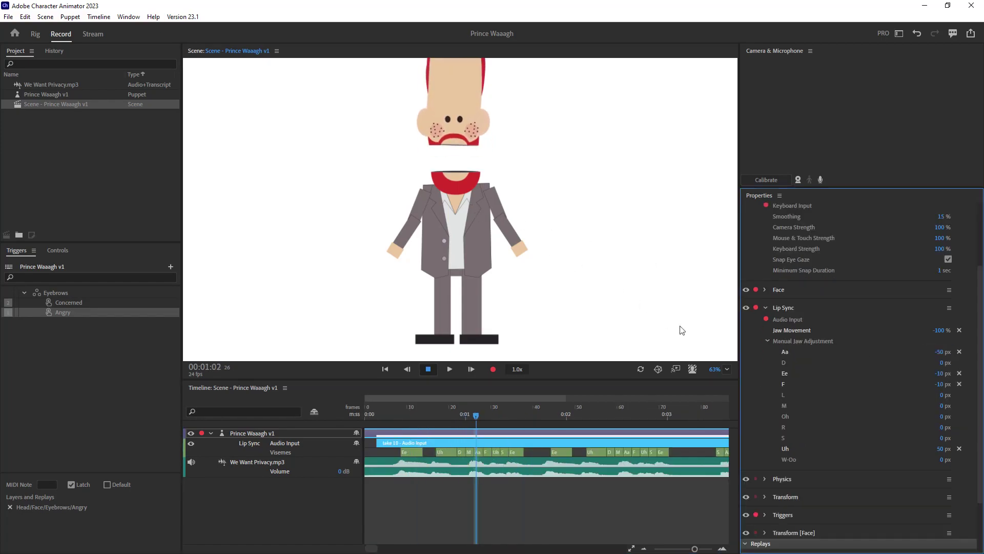
pyautogui.click(488, 326)
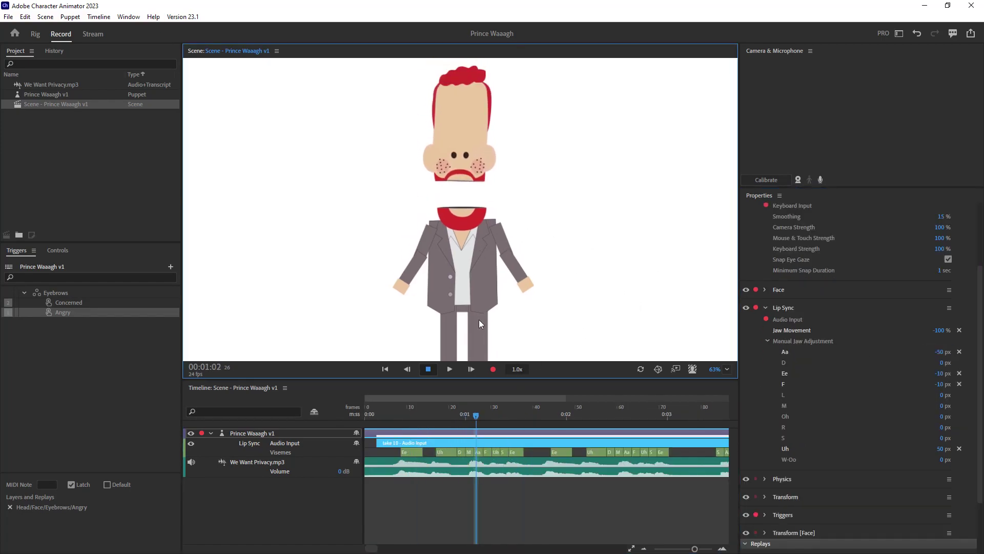
pyautogui.moveTo(481, 324); pyautogui.dragTo(475, 314)
pyautogui.moveTo(471, 422); pyautogui.dragTo(477, 421)
# Change the Aa jaw adjustment from -50 to -100 px
pyautogui.click(939, 353)
pyautogui.write('-100')
pyautogui.press('Return')
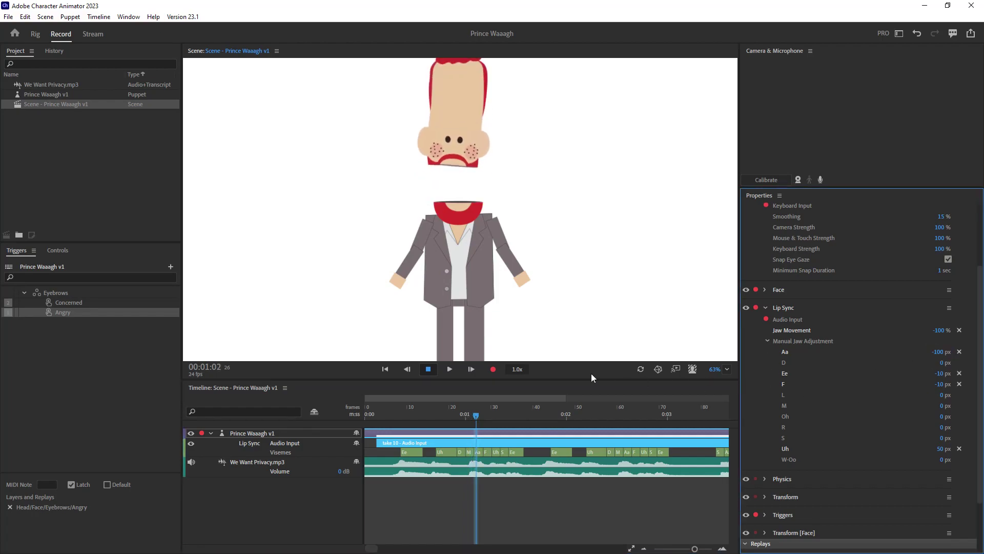
pyautogui.click(476, 419)
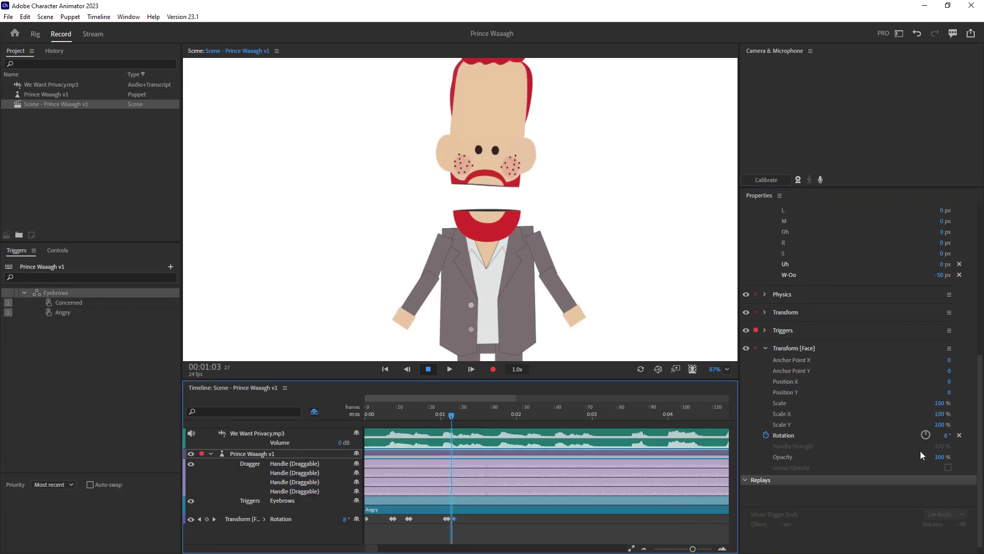
# Key Face rotation at 32°, then 0° on frame 28, and move the playhead to about frame 30
pyautogui.click(948, 435)
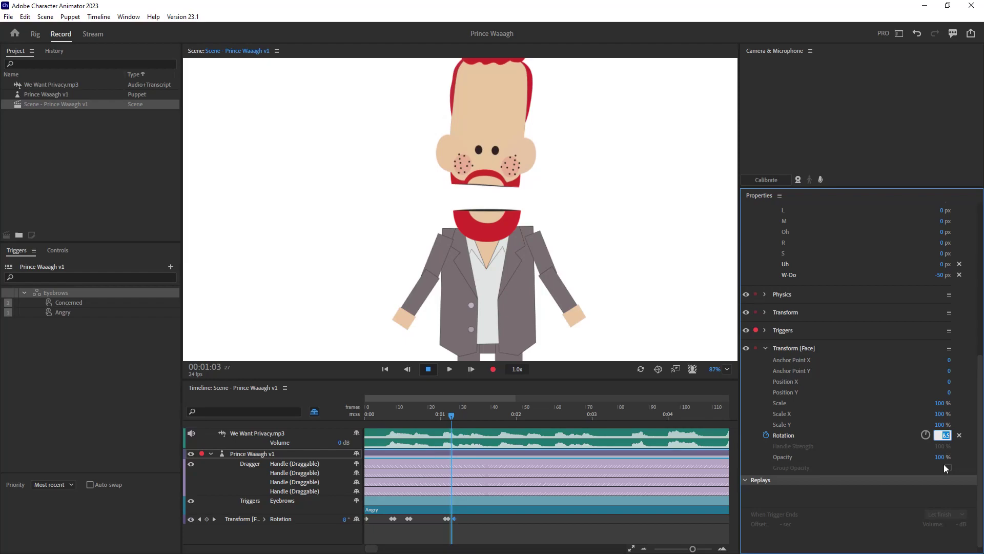
pyautogui.write('32')
pyautogui.press('Return')
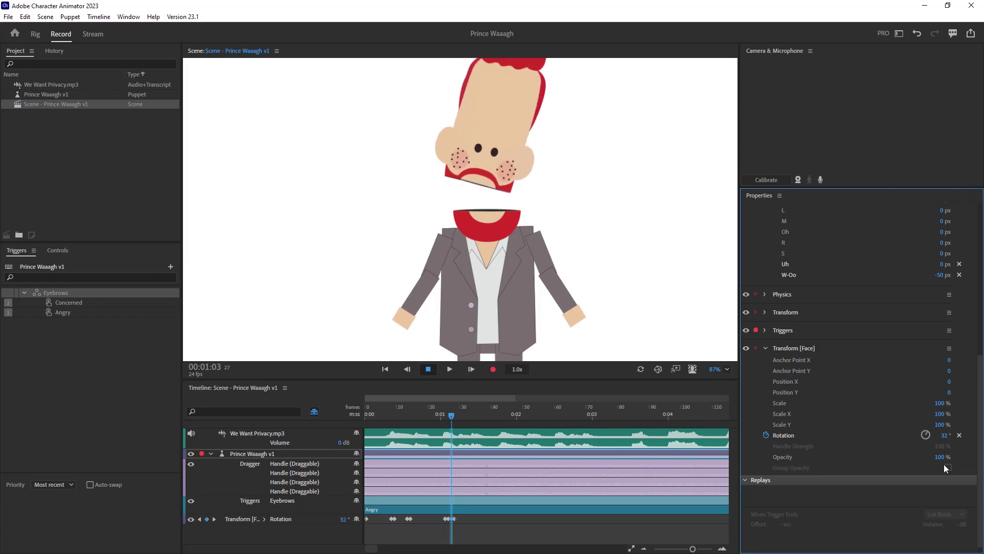
pyautogui.moveTo(450, 414); pyautogui.dragTo(454, 413)
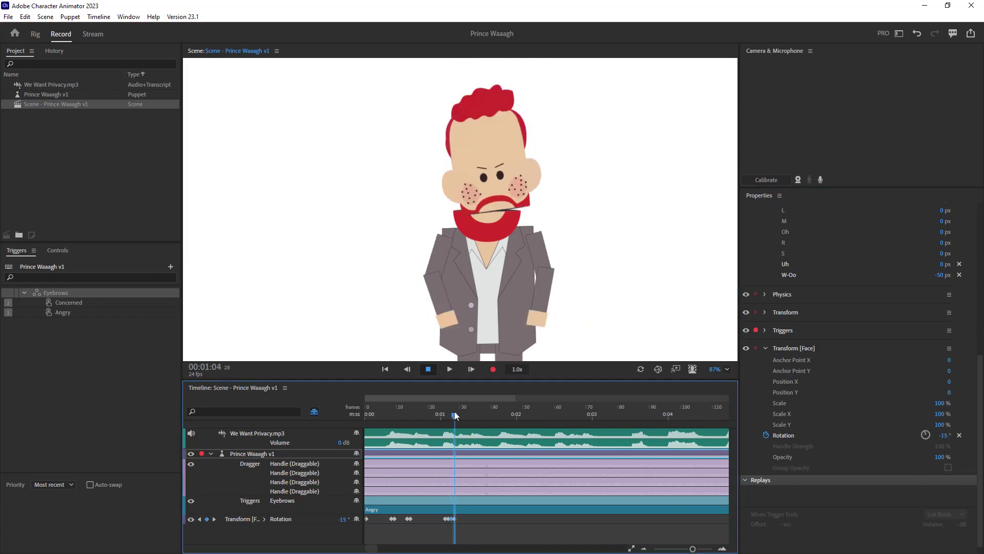
pyautogui.click(945, 435)
pyautogui.write('0')
pyautogui.press('Return')
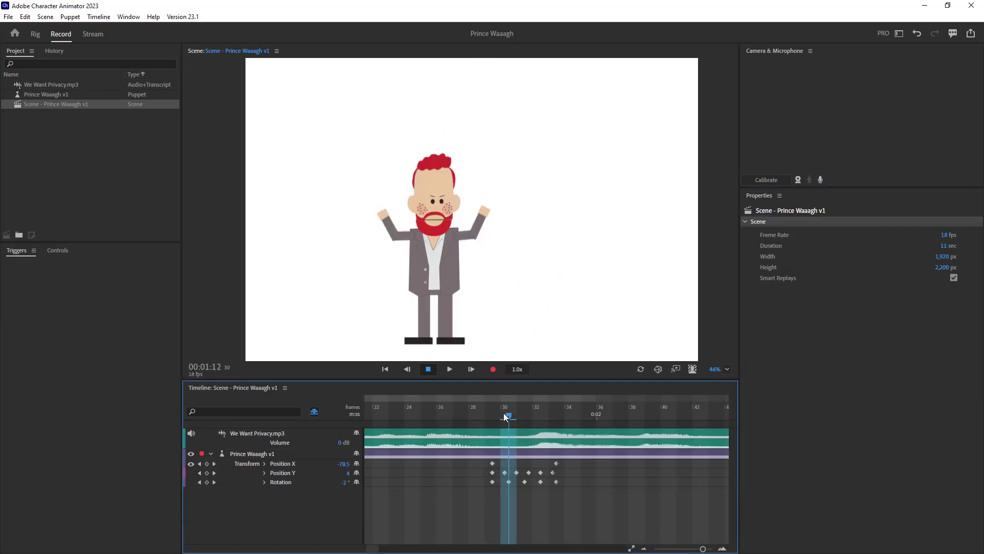
pyautogui.moveTo(507, 414)
pyautogui.mouseDown()
pyautogui.moveTo(521, 411)
pyautogui.moveTo(512, 414)
pyautogui.mouseUp()
# Change the Rotation keyframe at the playhead to 4°
pyautogui.click(508, 482)
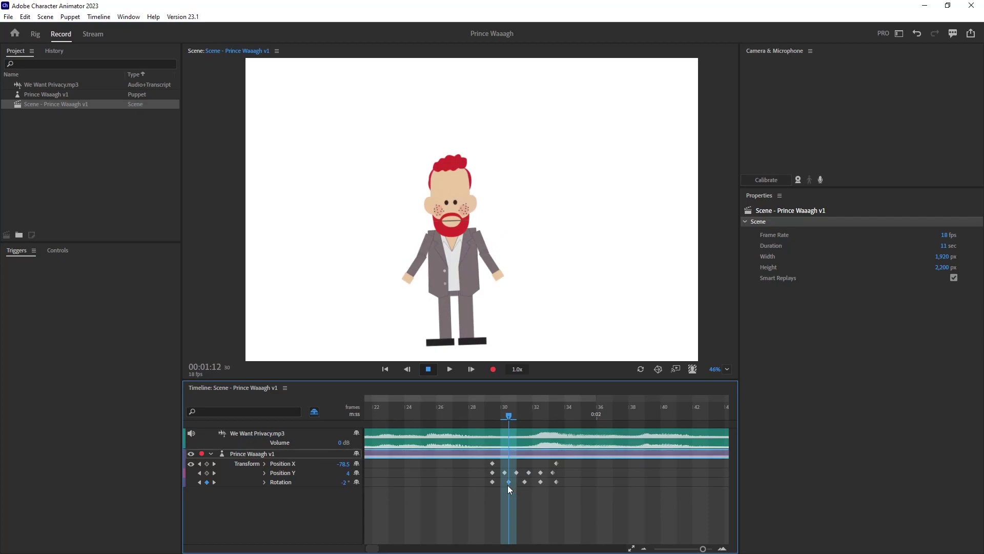
pyautogui.scroll(-3, 871, 436)
pyautogui.click(944, 391)
pyautogui.write('4')
pyautogui.press('Return')
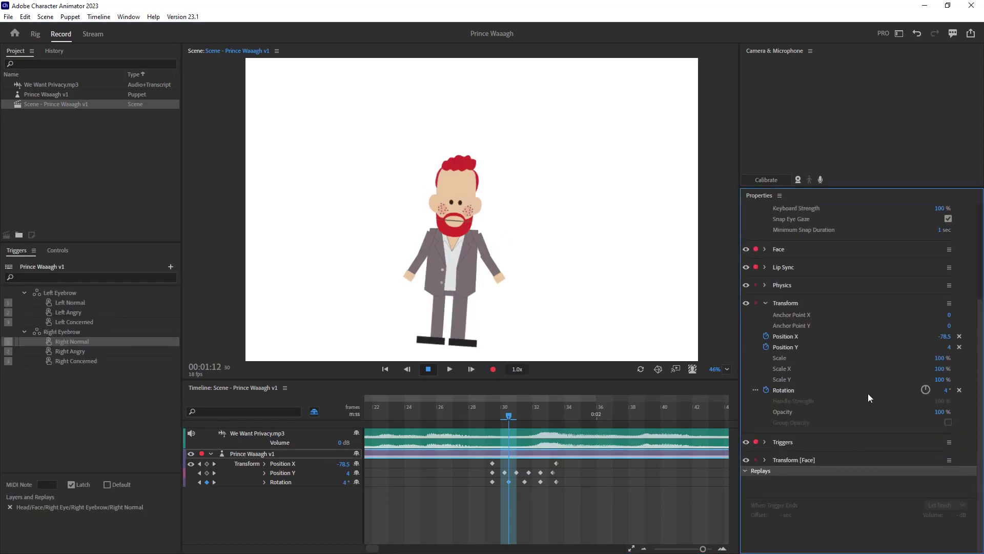
# Play back the animation and add the BG city background to the After Effects comp
pyautogui.moveTo(515, 418); pyautogui.dragTo(542, 418)
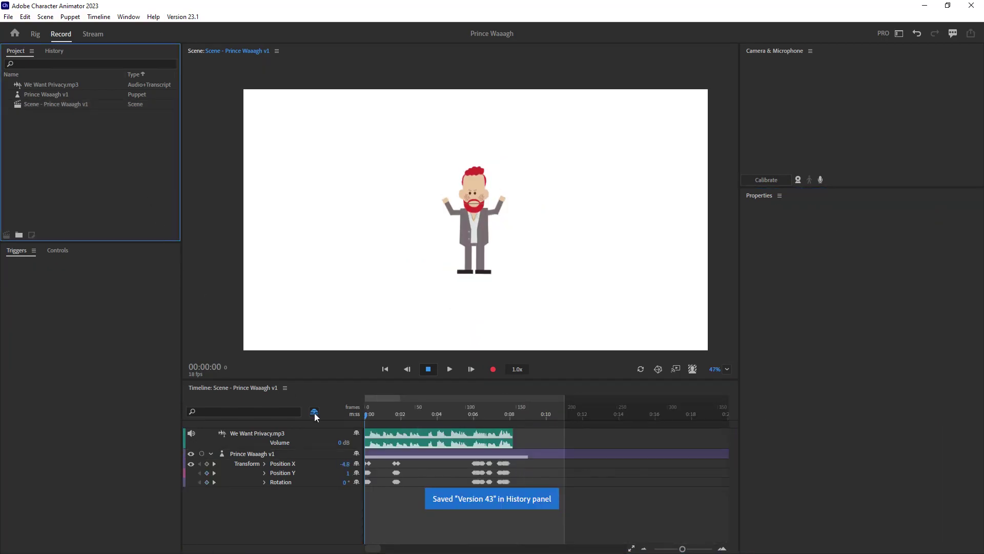
pyautogui.press('space')
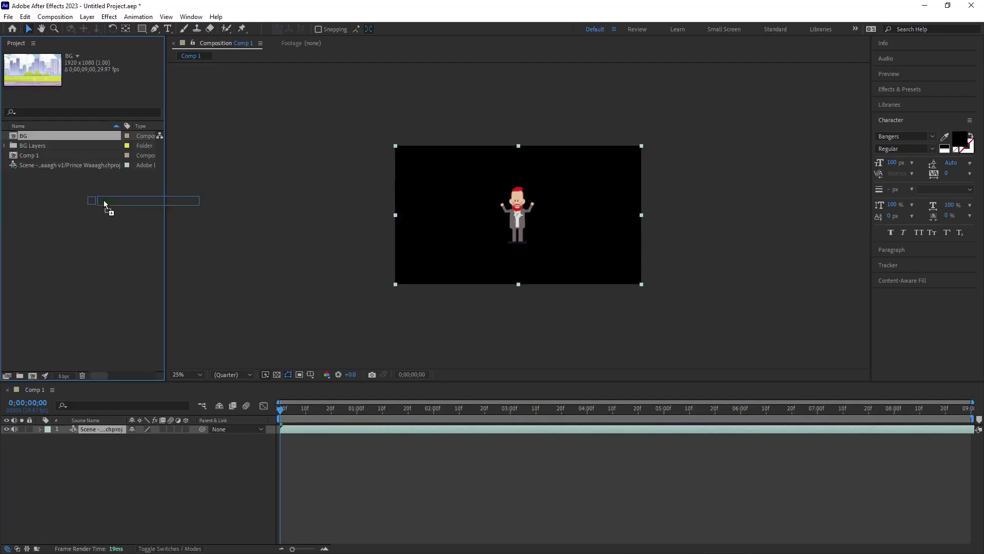
pyautogui.moveTo(99, 204); pyautogui.dragTo(527, 213)
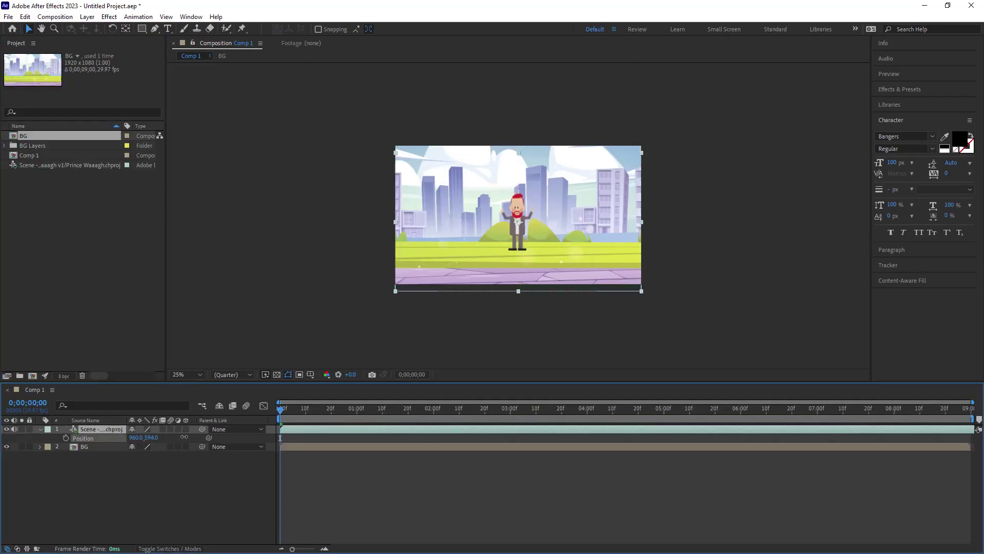